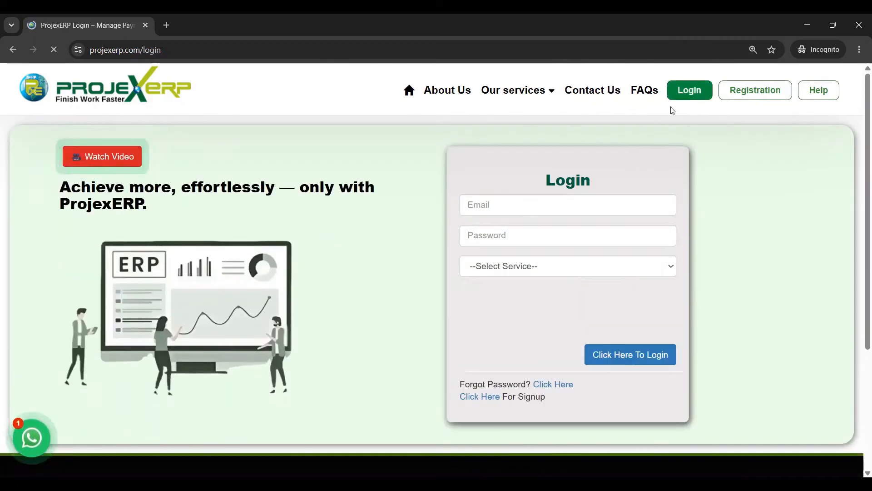
- Sign in with the account e-mail and password, choosing the ERP service and passing reCAPTCHA
{"action": "left_click", "coordinate": [568, 204]}
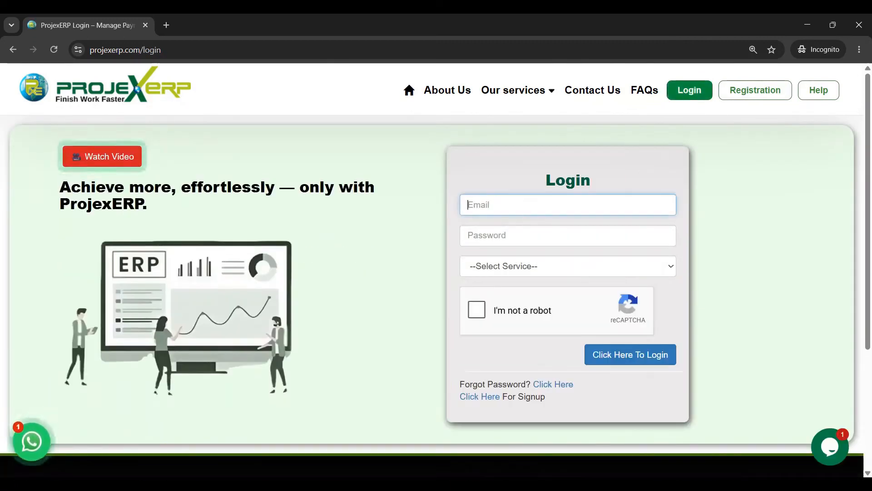
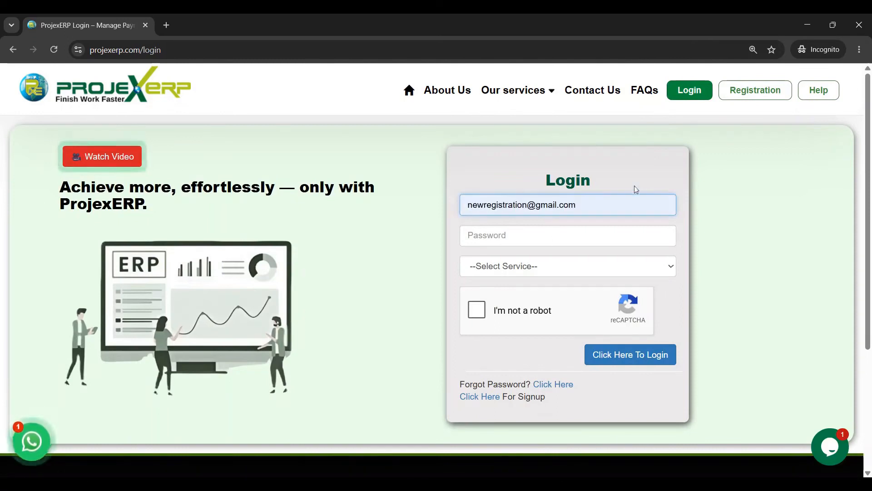
{"action": "left_click", "coordinate": [568, 236]}
{"action": "type", "text": "•••••••••"}
{"action": "left_click", "coordinate": [510, 266]}
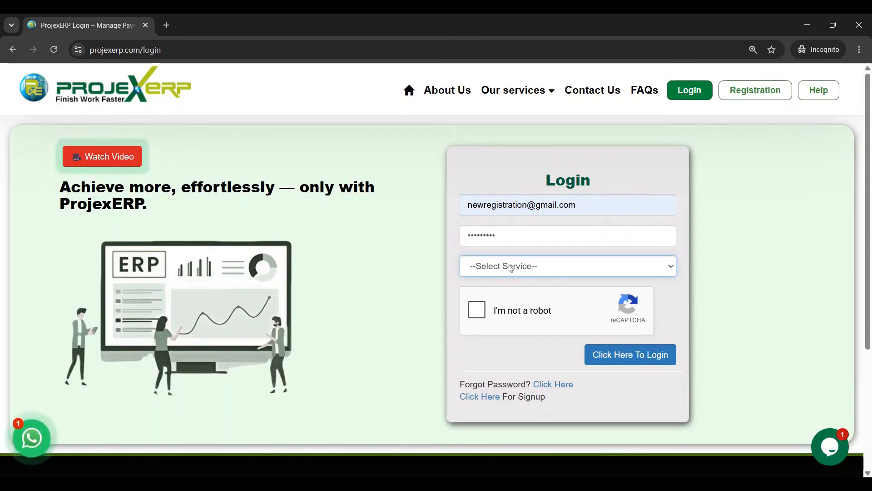
{"action": "left_click", "coordinate": [488, 299]}
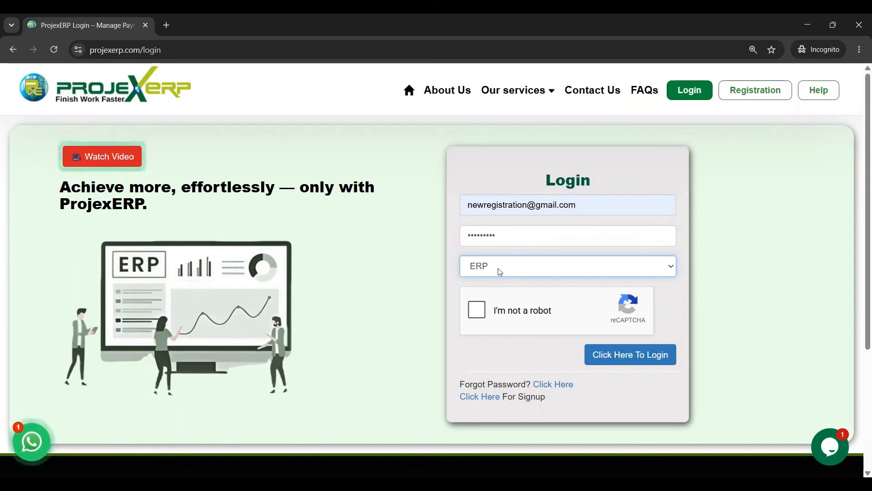
{"action": "left_click", "coordinate": [477, 310]}
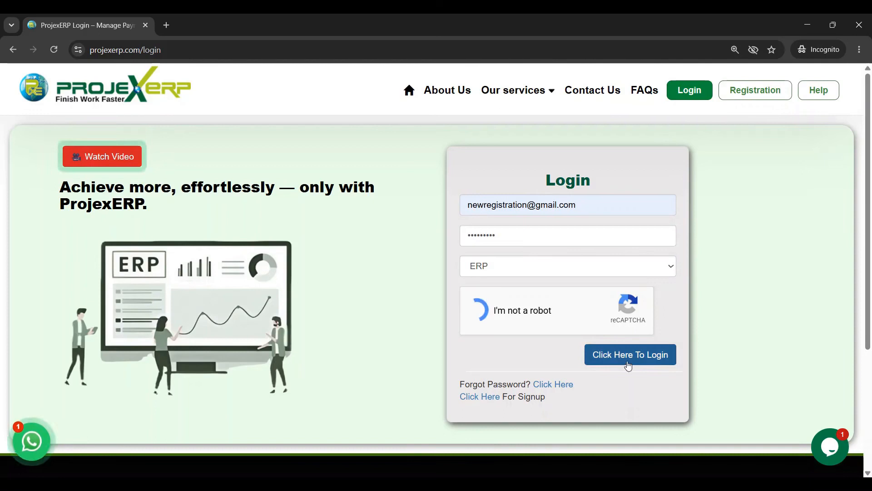
{"action": "left_click", "coordinate": [628, 366]}
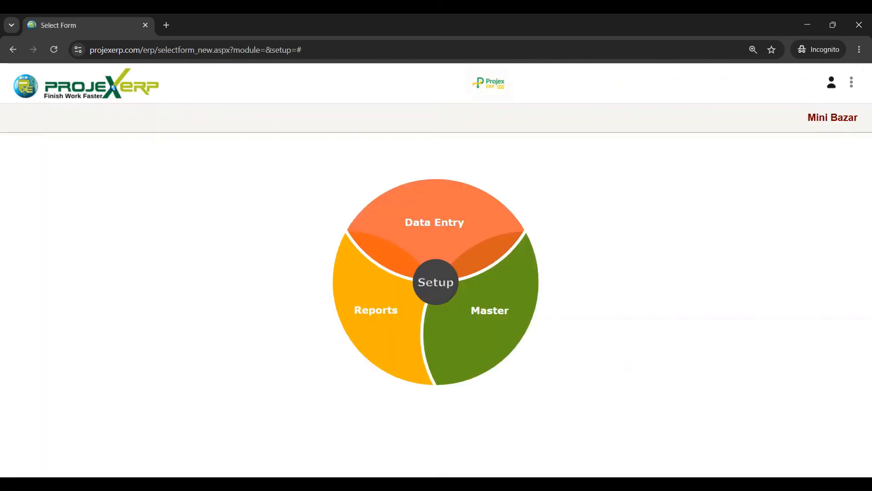
- Browse the Setup Master forms list, then return to the main module wheel
{"action": "left_click", "coordinate": [439, 287]}
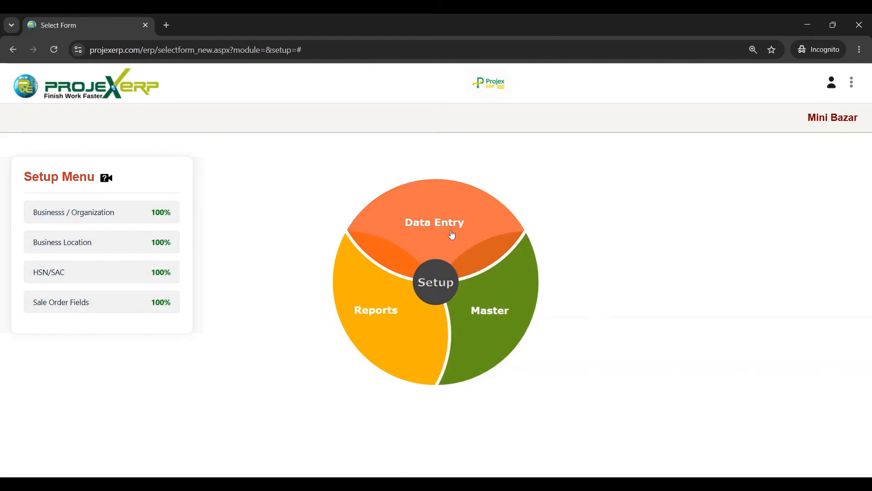
{"action": "left_click", "coordinate": [505, 317]}
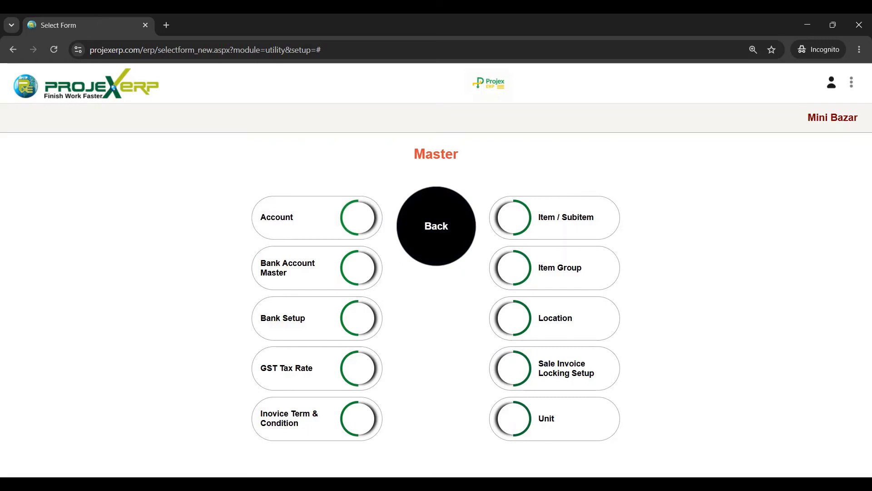
{"action": "left_click", "coordinate": [442, 231]}
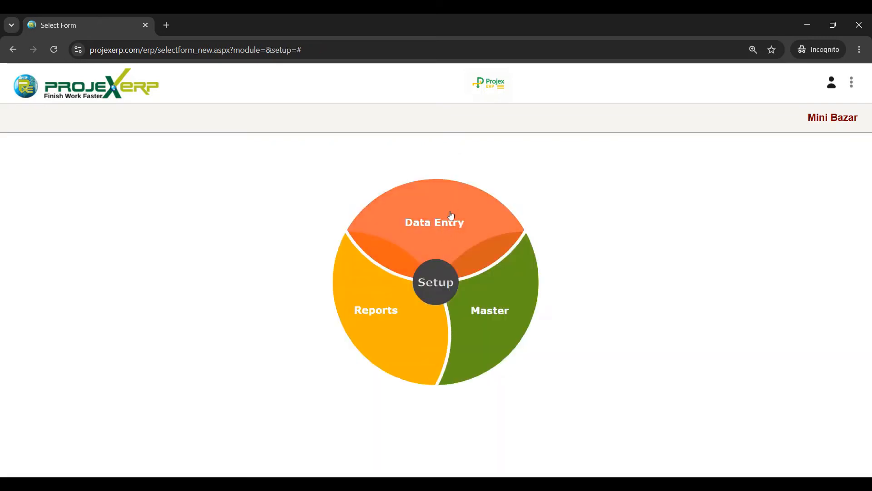
- Go to Data Entry > Sales > Sale Order and set Central/State/Export to C
{"action": "left_click", "coordinate": [451, 216]}
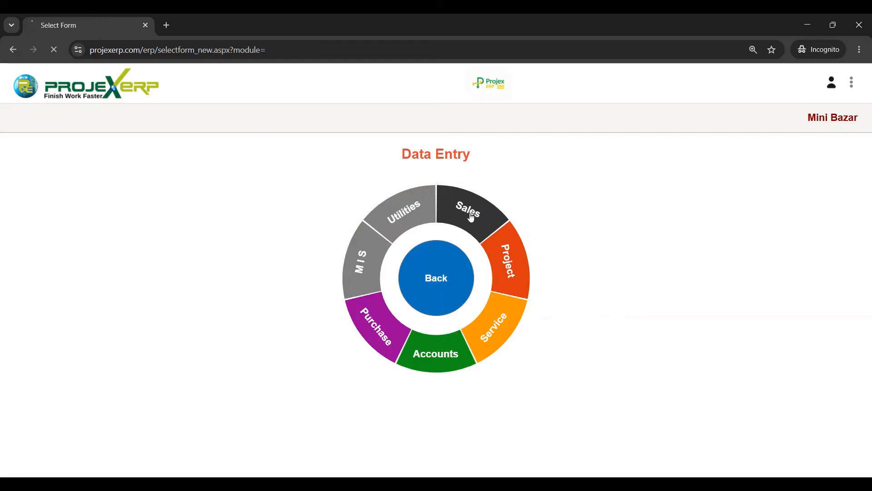
{"action": "left_click", "coordinate": [472, 217]}
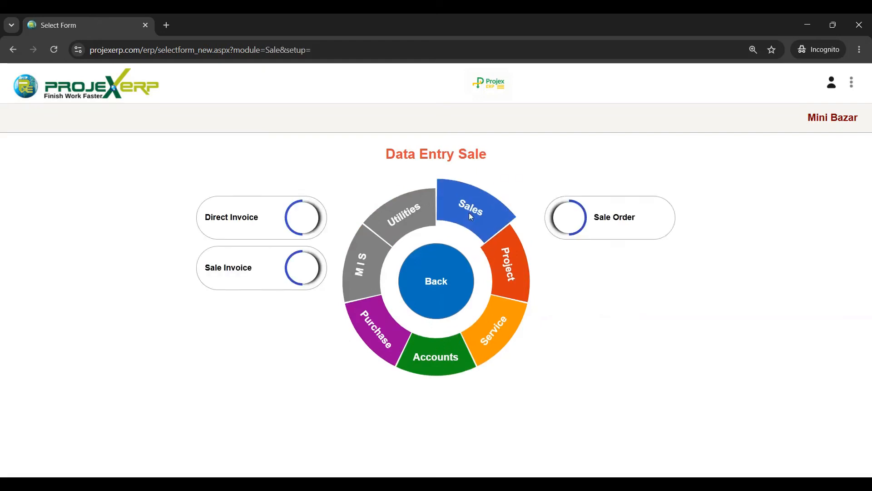
{"action": "left_click", "coordinate": [625, 236]}
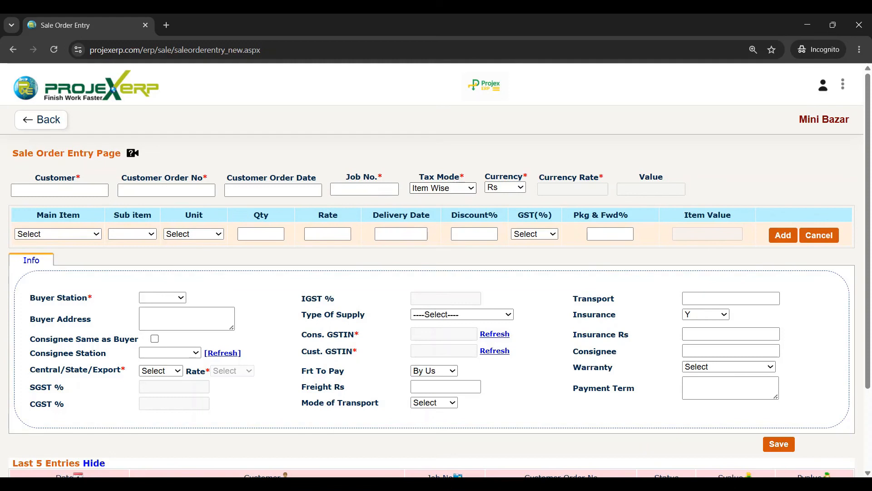
{"action": "left_click", "coordinate": [155, 392]}
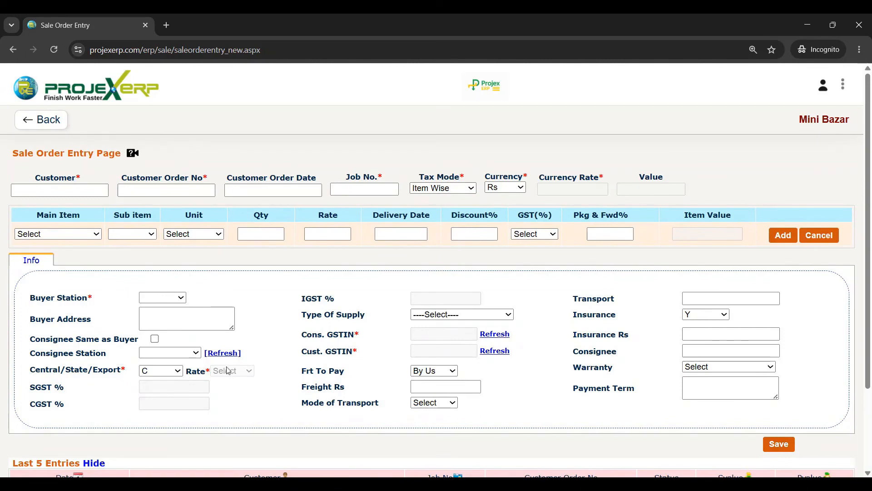
- Switch the sale order's Tax Mode to Order Wise, keeping Central/State/Export at C
{"action": "left_click", "coordinate": [449, 192]}
{"action": "left_click", "coordinate": [435, 216]}
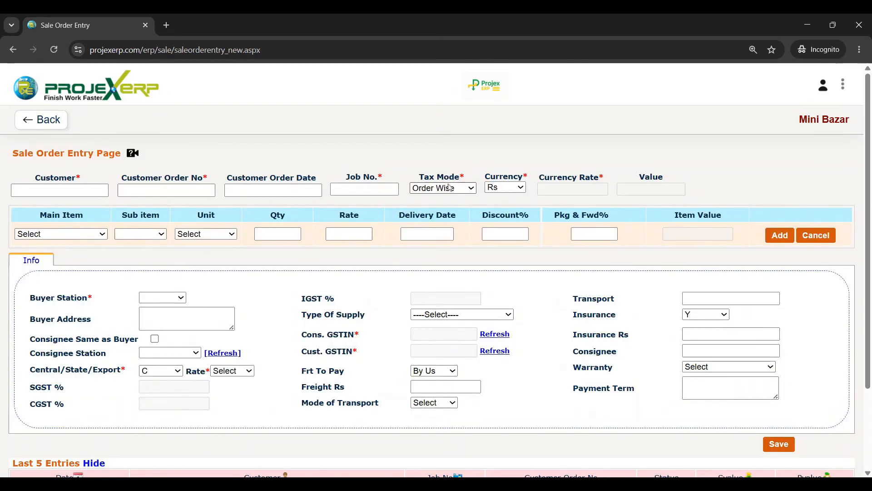
{"action": "left_click", "coordinate": [442, 192]}
{"action": "left_click", "coordinate": [223, 372]}
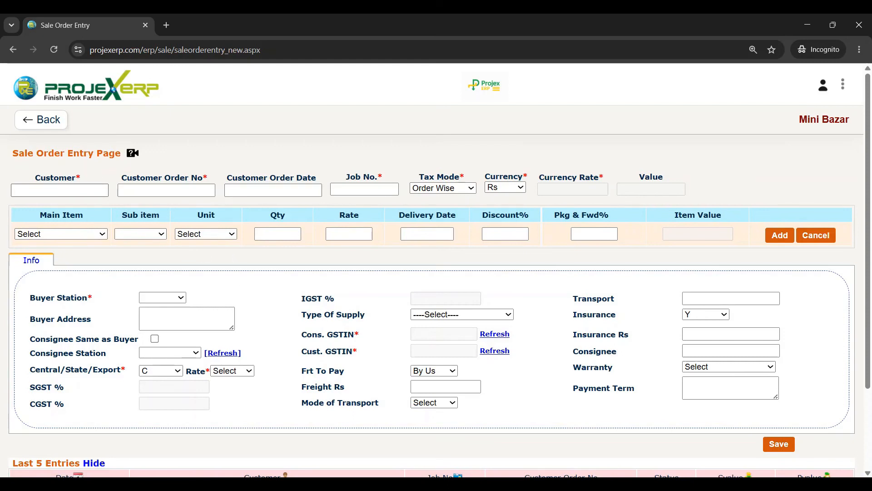
- Select RAHUL TRADERS as the customer
{"action": "left_click", "coordinate": [59, 190]}
{"action": "type", "text": "r"}
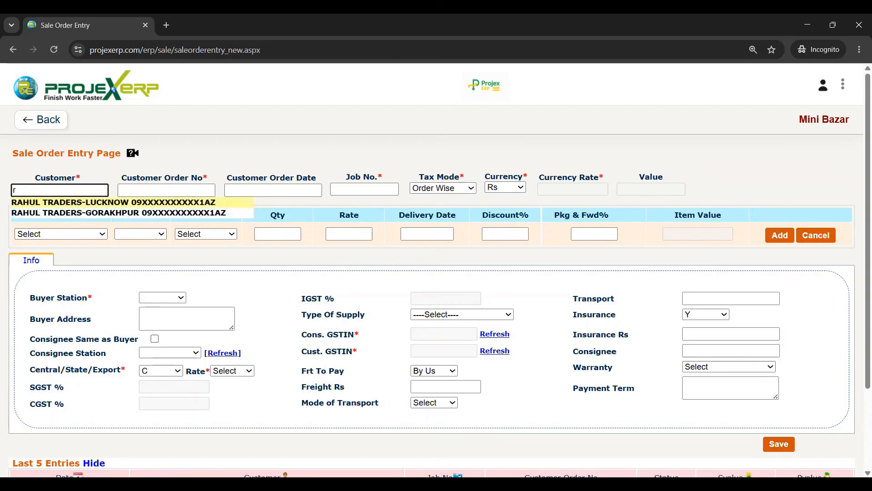
{"action": "left_click", "coordinate": [90, 202]}
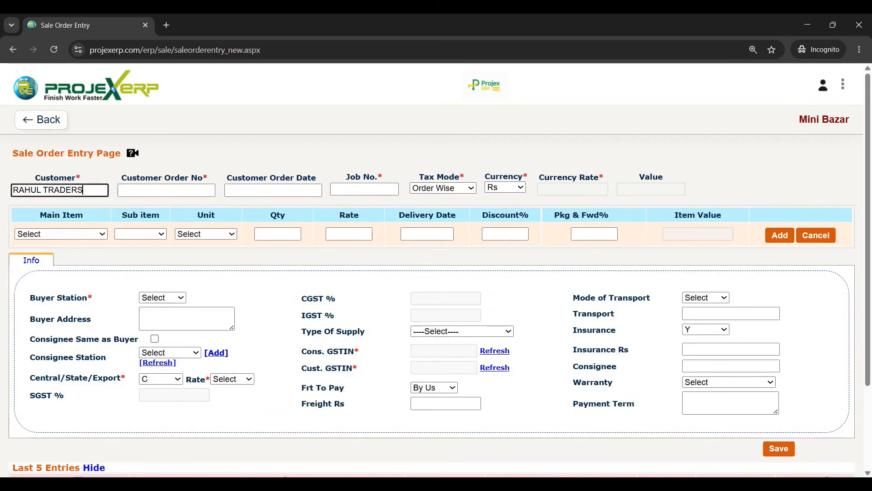
{"action": "key", "text": "BackSpace"}
{"action": "key", "text": "BackSpace"}
{"action": "key", "text": "BackSpace"}
{"action": "key", "text": "BackSpace"}
{"action": "key", "text": "BackSpace"}
{"action": "key", "text": "BackSpace"}
{"action": "key", "text": "BackSpace"}
{"action": "key", "text": "BackSpace"}
{"action": "key", "text": "BackSpace"}
{"action": "key", "text": "BackSpace"}
{"action": "key", "text": "BackSpace"}
{"action": "key", "text": "BackSpace"}
{"action": "key", "text": "BackSpace"}
{"action": "type", "text": "ra"}
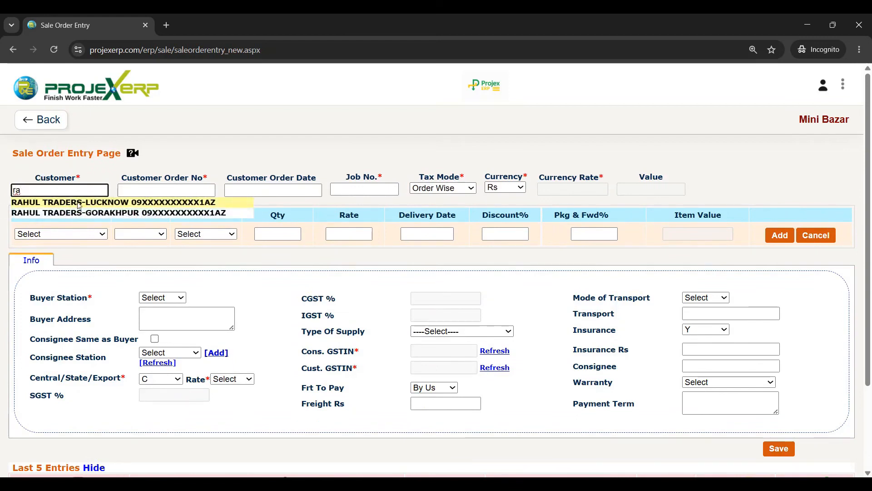
{"action": "left_click", "coordinate": [106, 207]}
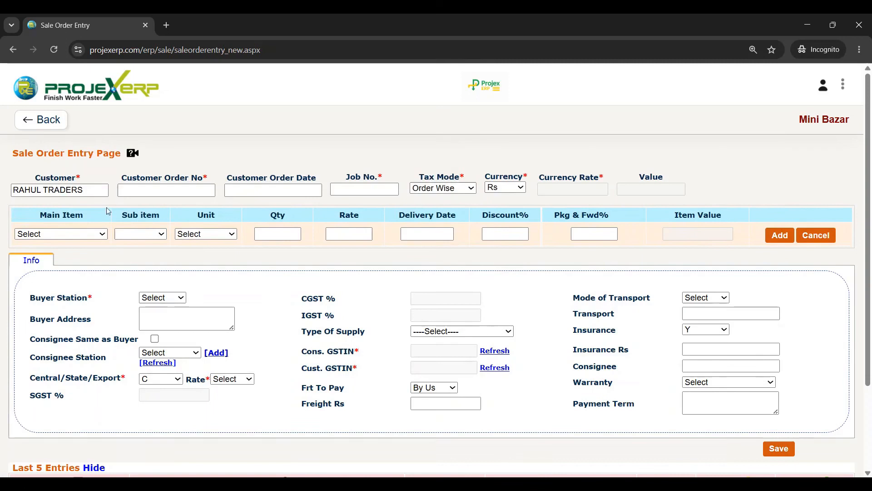
- Enter customer order number 10, order date 17 June 2026, and job number R20
{"action": "type", "text": "10"}
{"action": "key", "text": "Tab"}
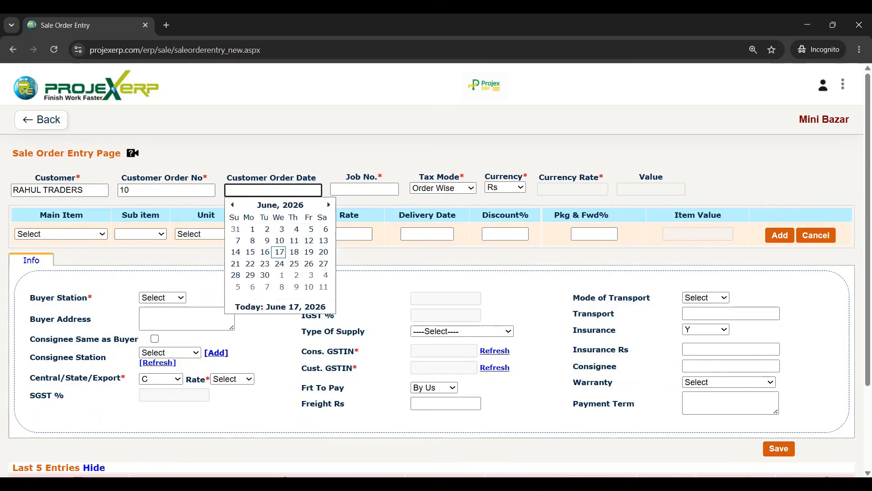
{"action": "left_click", "coordinate": [280, 252]}
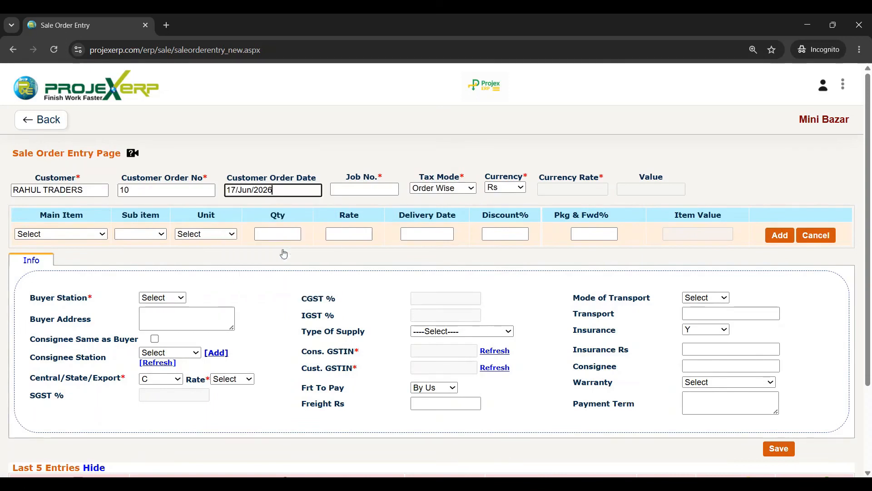
{"action": "key", "text": "Tab"}
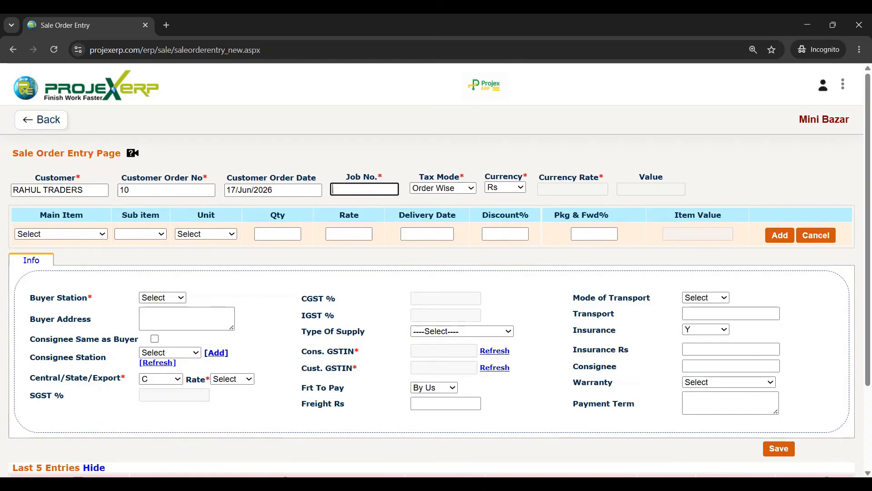
{"action": "type", "text": "R20"}
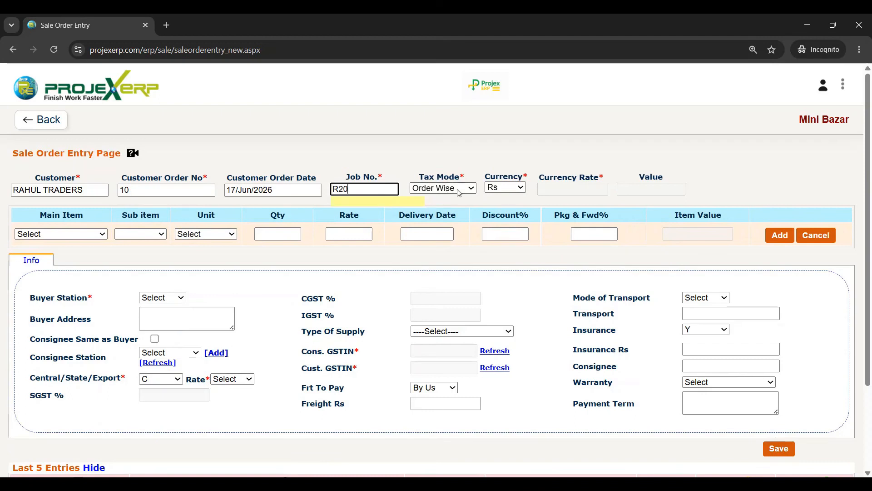
{"action": "left_click", "coordinate": [482, 203]}
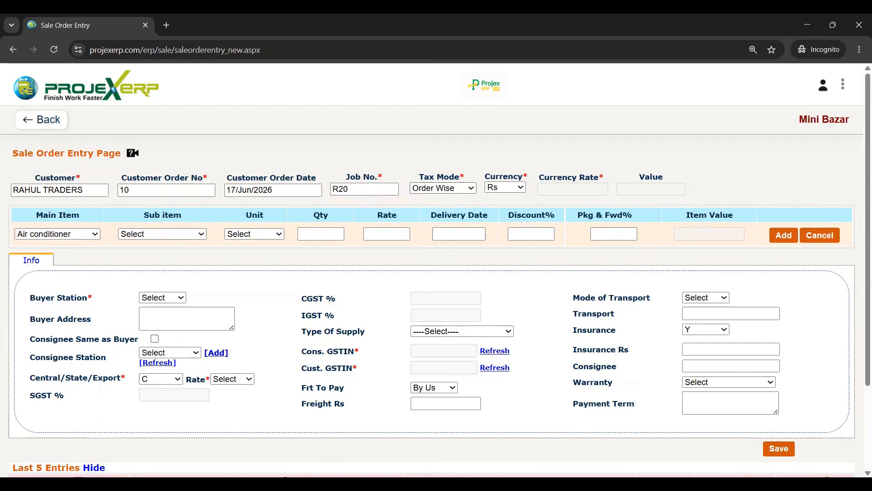
- Add the HAVELLS 1 TONNE air conditioner line, quantity 1, delivery 17 June 2026
{"action": "left_click", "coordinate": [183, 263]}
{"action": "left_click", "coordinate": [340, 230]}
{"action": "type", "text": "1"}
{"action": "left_click", "coordinate": [396, 257]}
{"action": "left_click", "coordinate": [454, 234]}
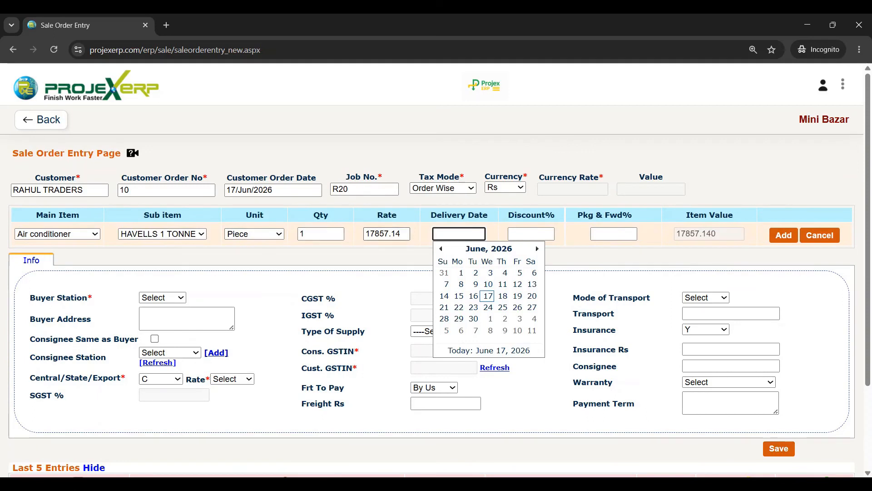
{"action": "left_click", "coordinate": [386, 234]}
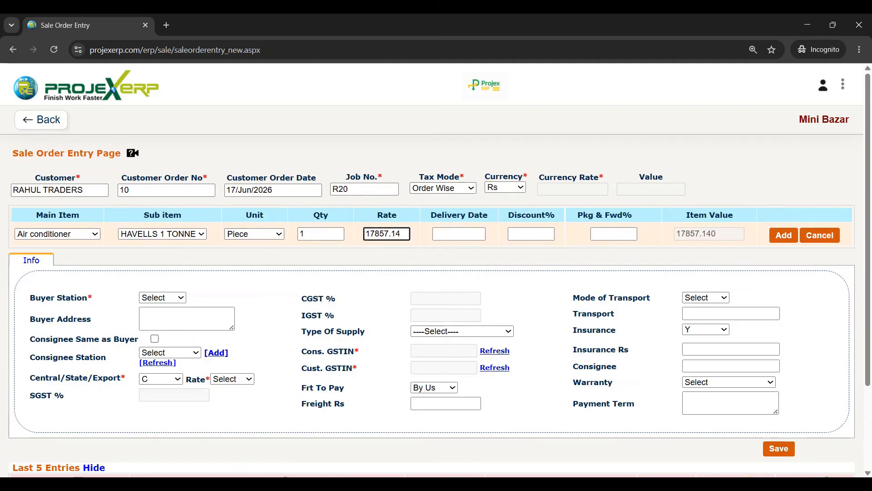
{"action": "type", "text": "4"}
{"action": "left_click", "coordinate": [457, 239]}
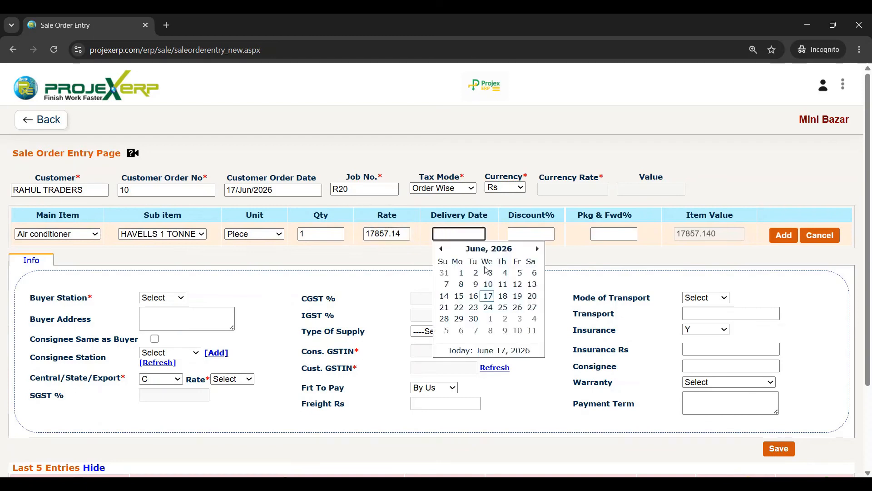
{"action": "left_click", "coordinate": [488, 295]}
{"action": "key", "text": "Tab"}
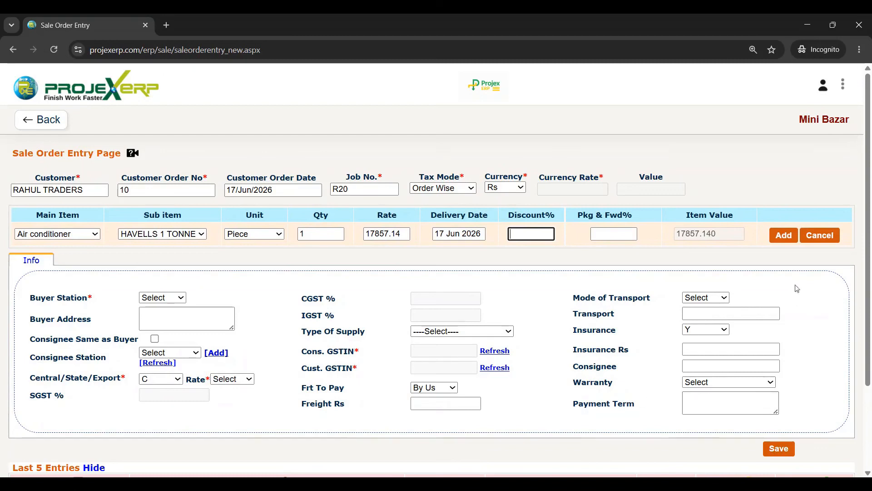
{"action": "left_click", "coordinate": [783, 240]}
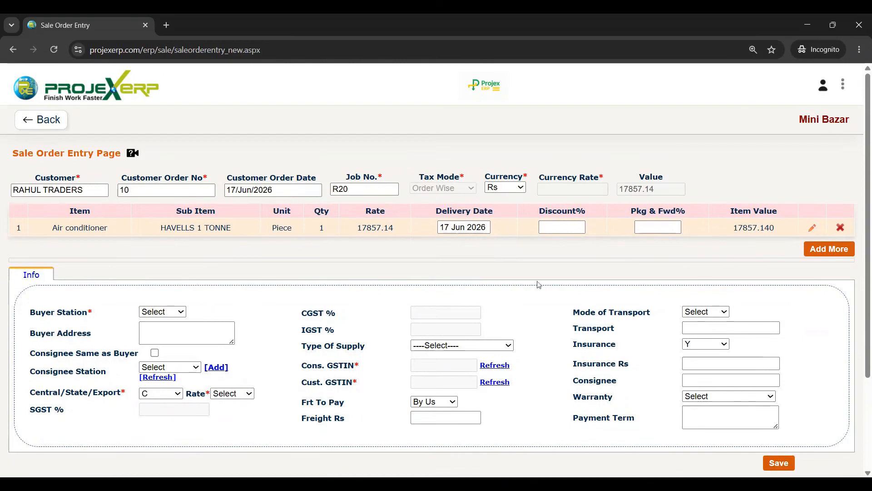
- Add a Cooler Medium Size 4*2 line, quantity 5, delivery 17 June 2026, consignee same as buyer
{"action": "left_click", "coordinate": [830, 250]}
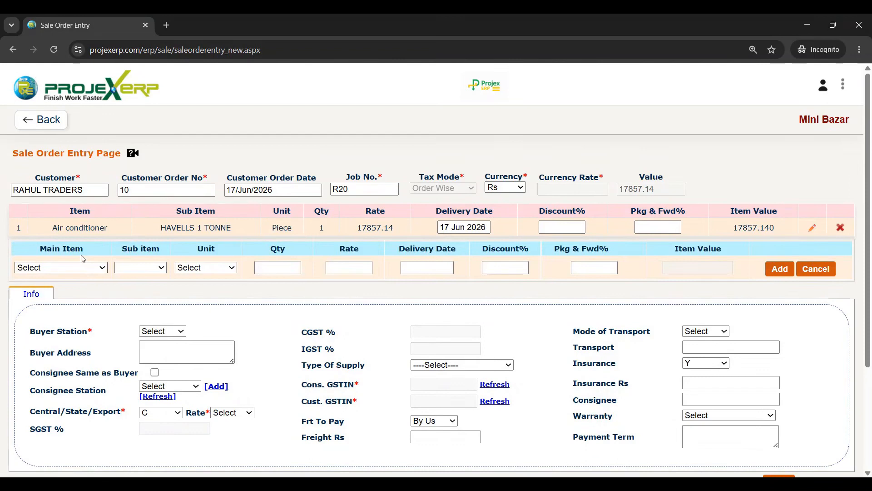
{"action": "left_click", "coordinate": [62, 267]}
{"action": "left_click", "coordinate": [59, 283]}
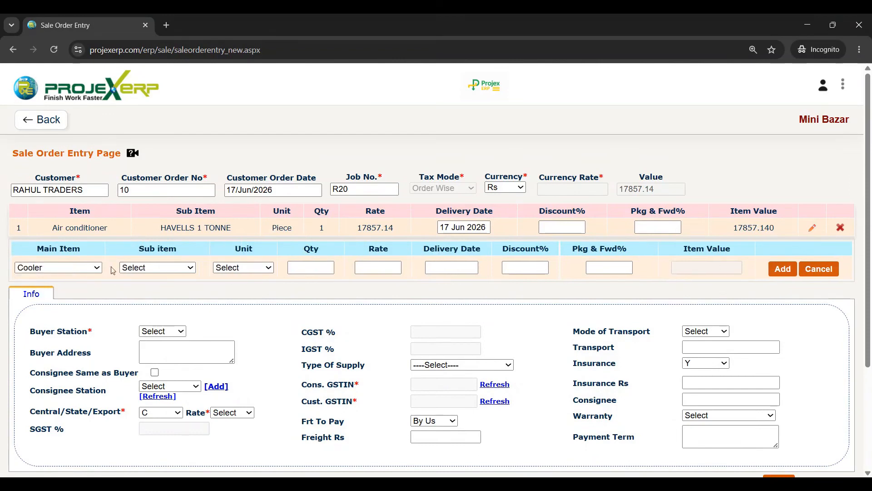
{"action": "left_click", "coordinate": [146, 273]}
{"action": "left_click", "coordinate": [142, 295]}
{"action": "left_click", "coordinate": [310, 268]}
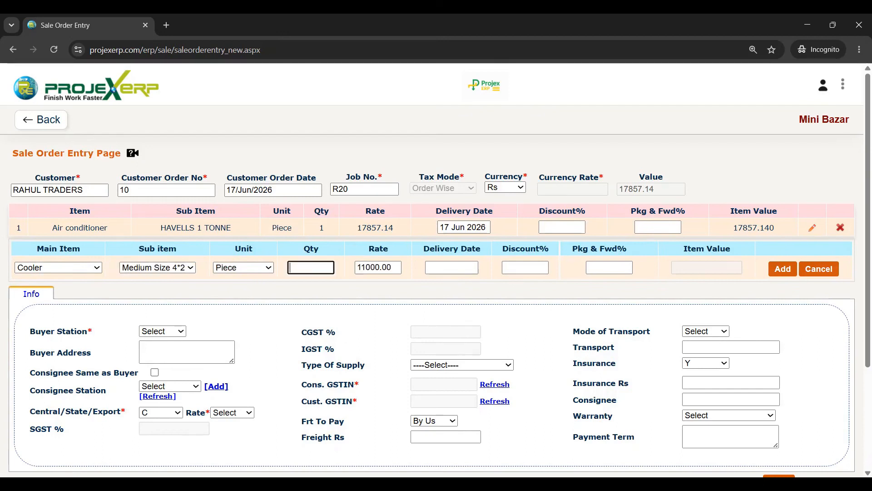
{"action": "type", "text": "5"}
{"action": "left_click", "coordinate": [389, 301]}
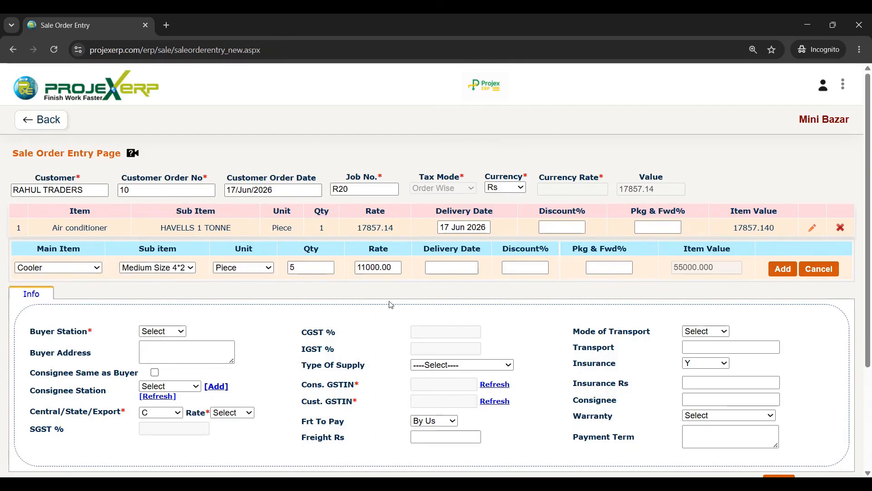
{"action": "left_click", "coordinate": [452, 267]}
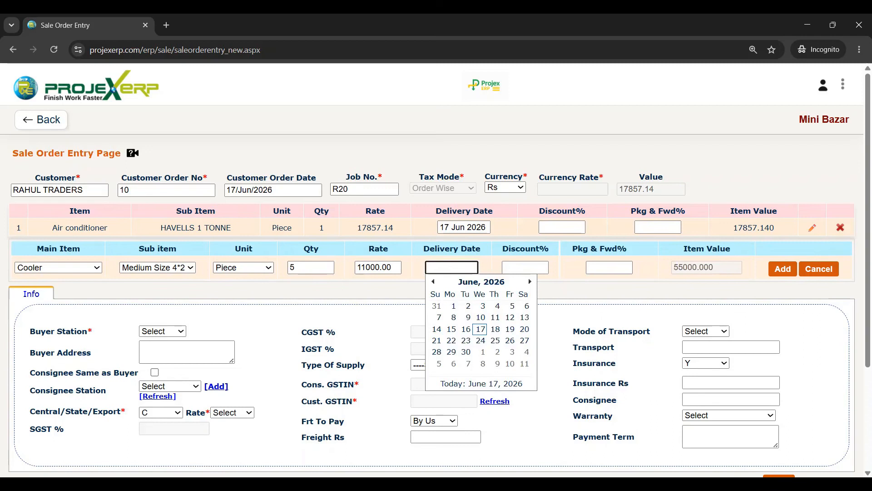
{"action": "left_click", "coordinate": [481, 329]}
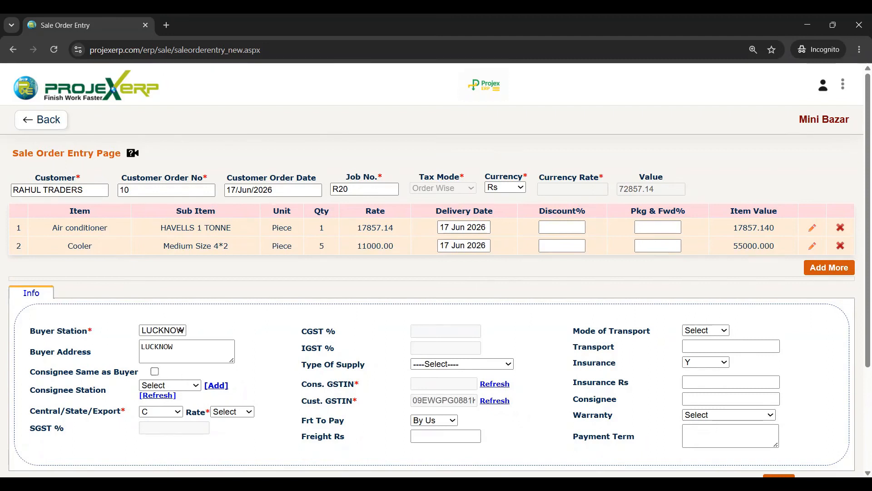
{"action": "left_click", "coordinate": [154, 372]}
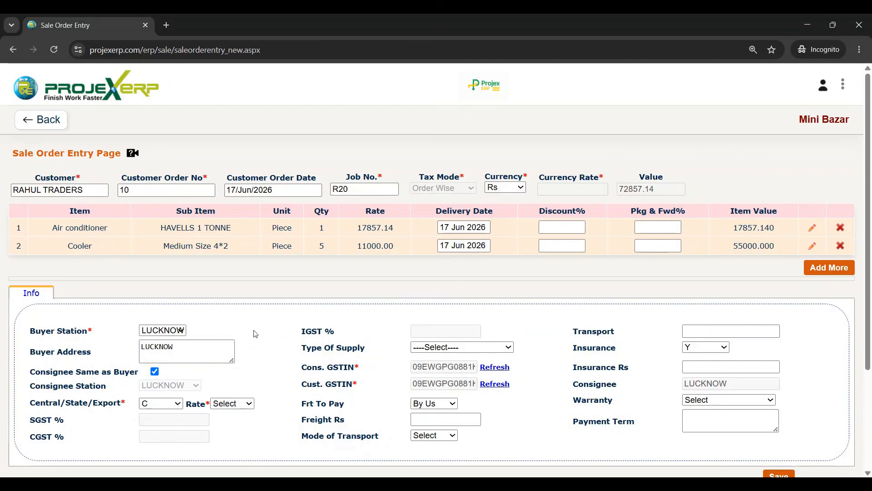
- Apply a 12% rate and set Type Of Supply to Business to Business
{"action": "left_click", "coordinate": [232, 403]}
{"action": "left_click", "coordinate": [224, 335]}
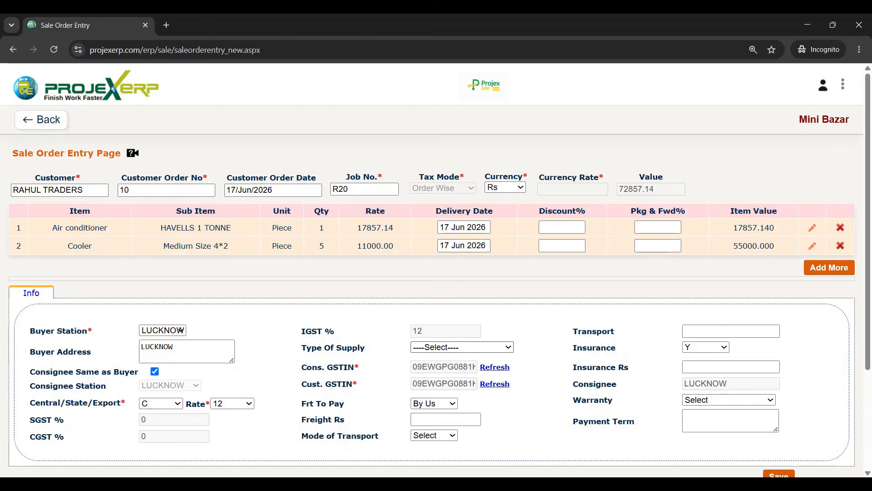
{"action": "left_click", "coordinate": [462, 347]}
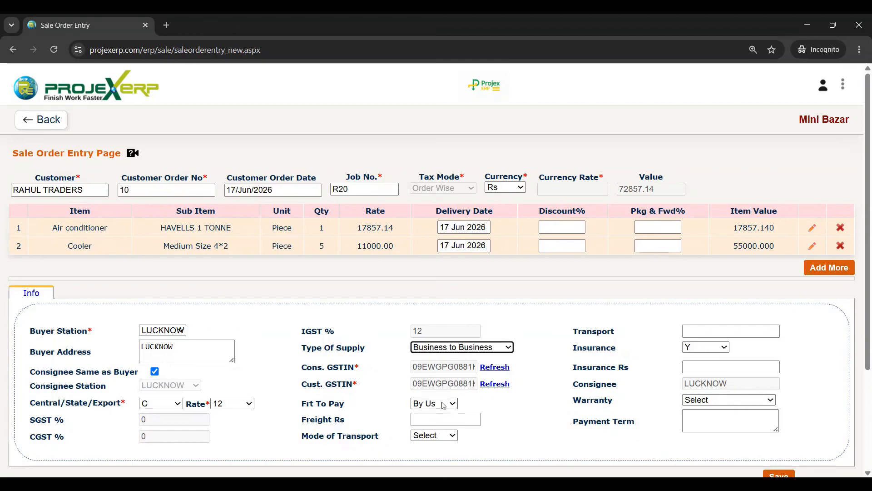
{"action": "left_click", "coordinate": [446, 420]}
{"action": "left_click", "coordinate": [505, 444]}
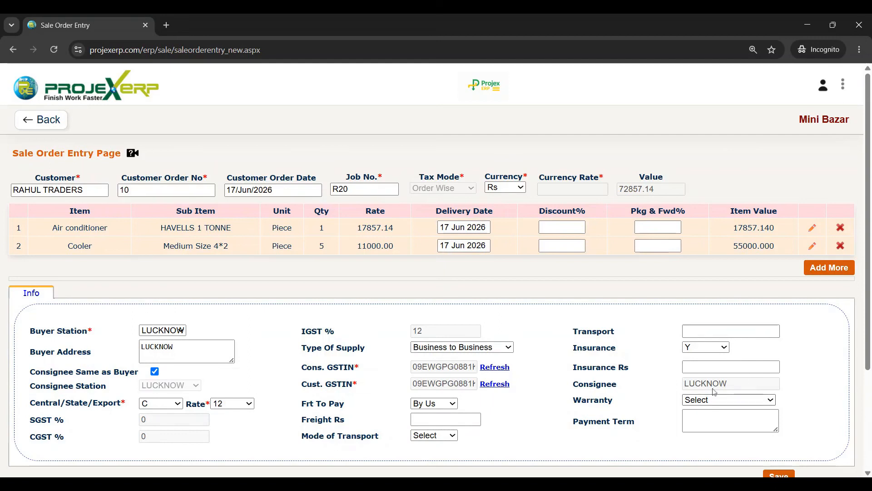
- Set warranty to 6 Months and payment term '7 Day after delivery', then attempt saving
{"action": "left_click", "coordinate": [702, 333]}
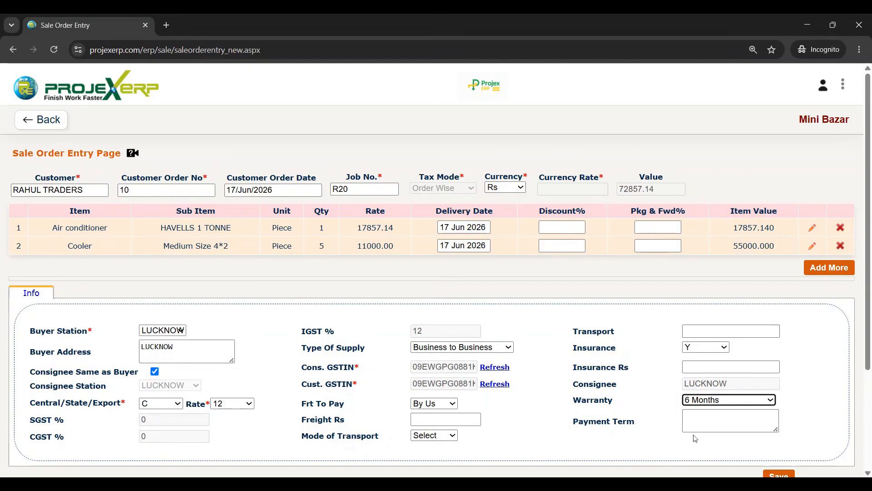
{"action": "left_click", "coordinate": [704, 422]}
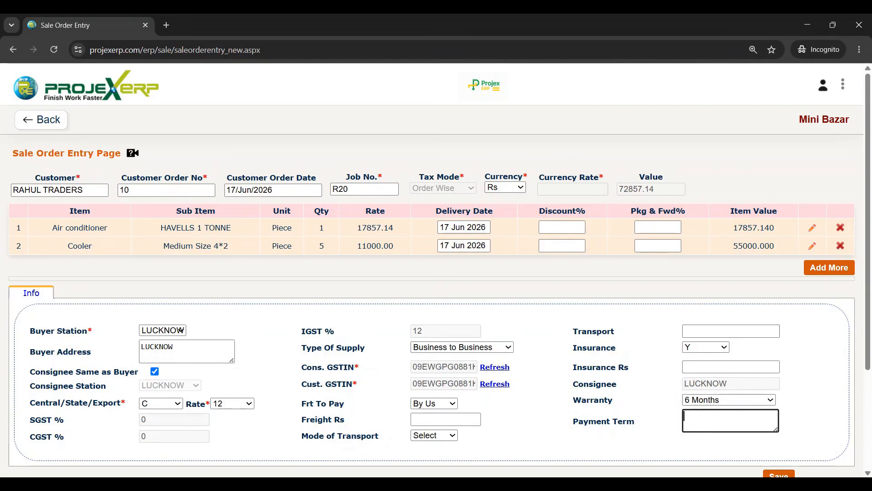
{"action": "type", "text": "3"}
{"action": "type", "text": "7"}
{"action": "type", "text": " D"}
{"action": "type", "text": "auy"}
{"action": "key", "text": "BackSpace"}
{"action": "key", "text": "BackSpace"}
{"action": "type", "text": "y after delivery"}
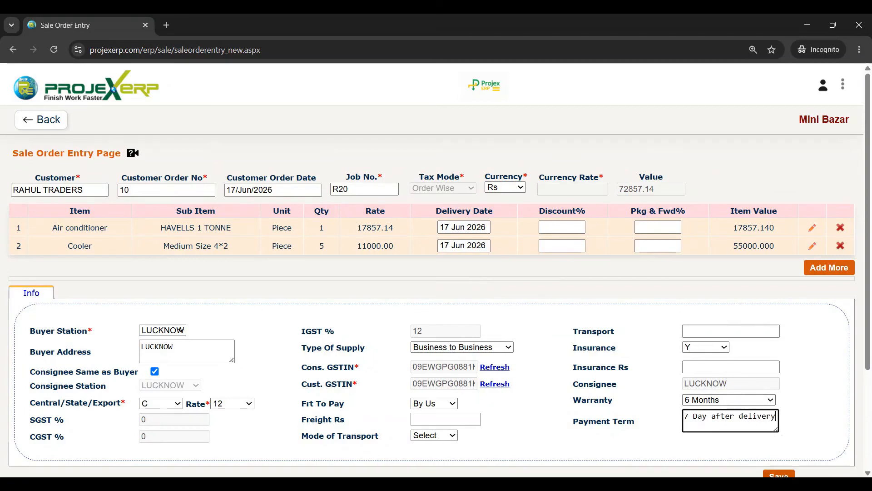
{"action": "left_click", "coordinate": [779, 474]}
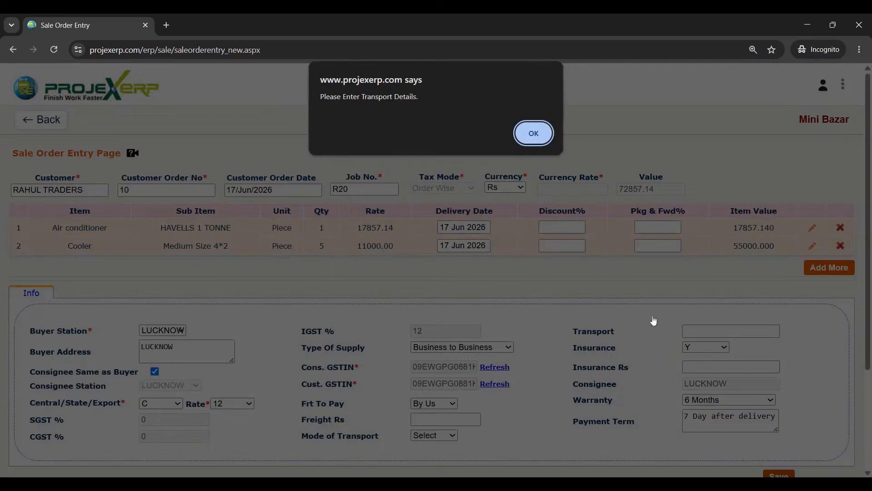
- Enter Rohan transport as the transporter and save the 72857.14 sale order
{"action": "left_click", "coordinate": [531, 133]}
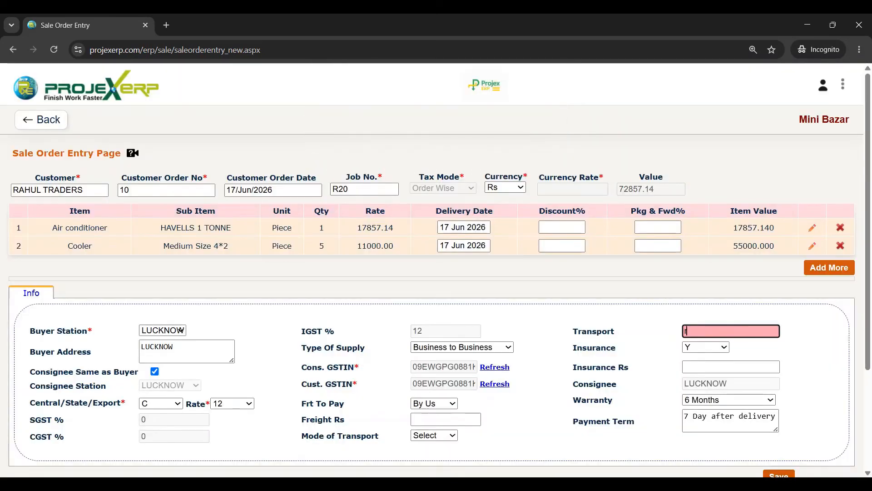
{"action": "key", "text": "BackSpace"}
{"action": "type", "text": "Rohan transport"}
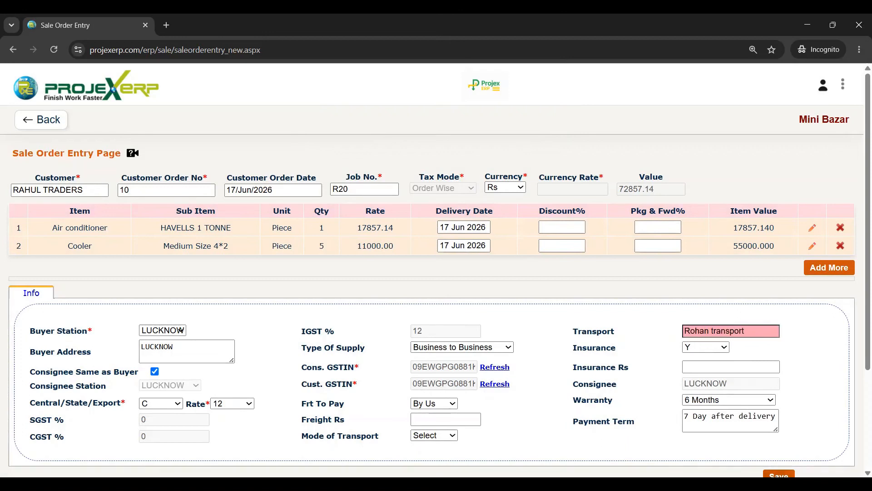
{"action": "left_click", "coordinate": [779, 474]}
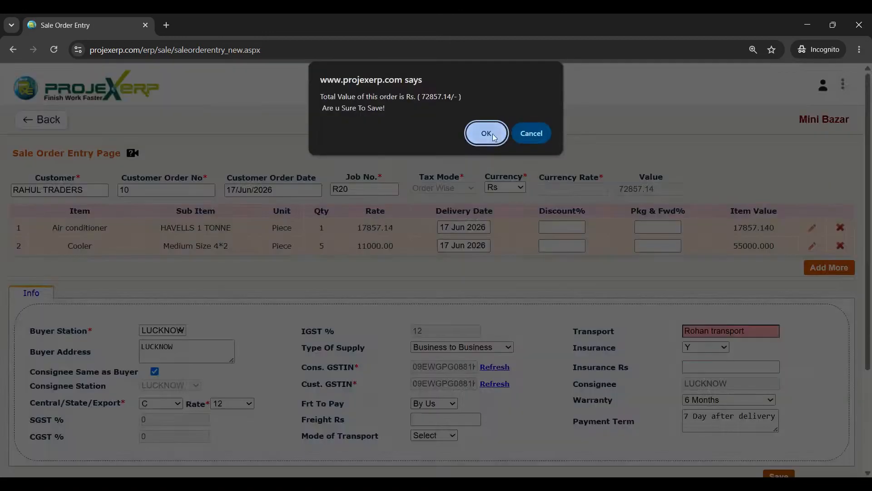
{"action": "left_click", "coordinate": [493, 133]}
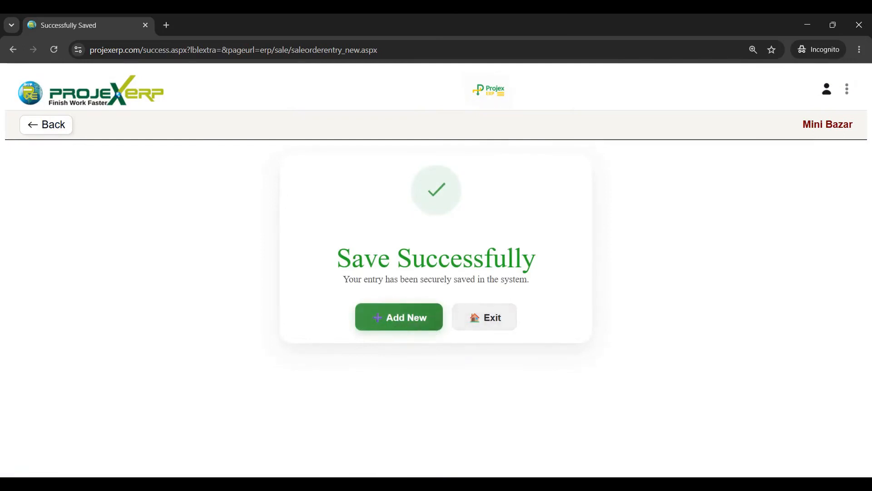
{"action": "left_click", "coordinate": [500, 322]}
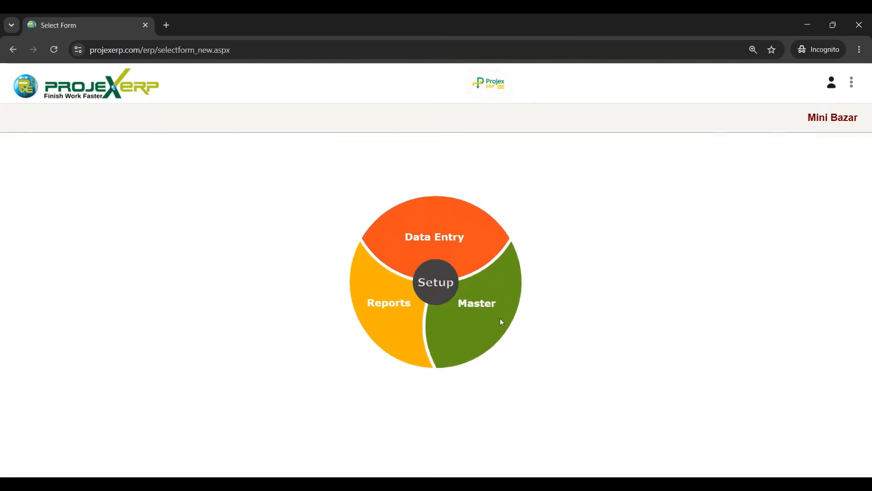
- Open Reports > Sales > Sale Order and view the details of order R20
{"action": "left_click", "coordinate": [388, 299]}
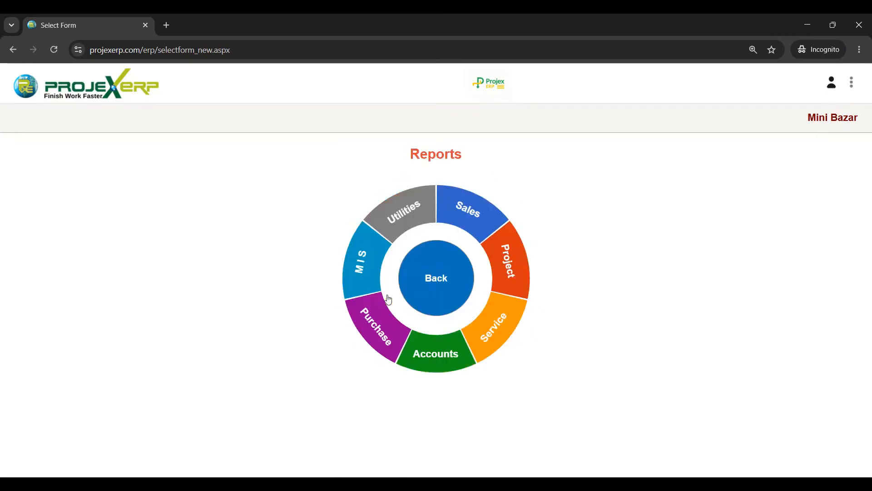
{"action": "left_click", "coordinate": [462, 215]}
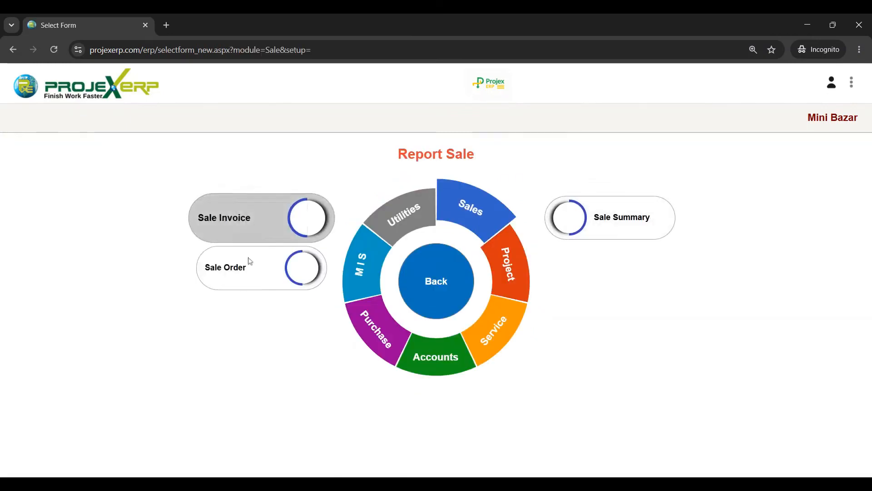
{"action": "left_click", "coordinate": [247, 281]}
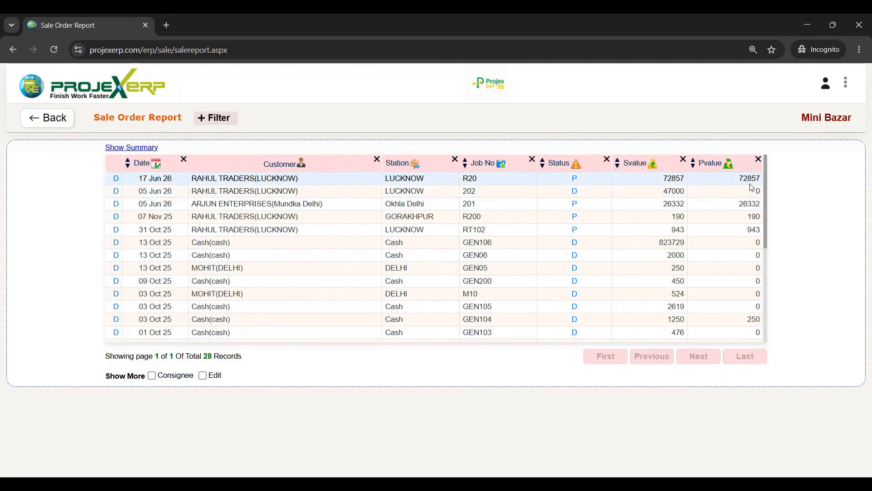
{"action": "left_click", "coordinate": [116, 183]}
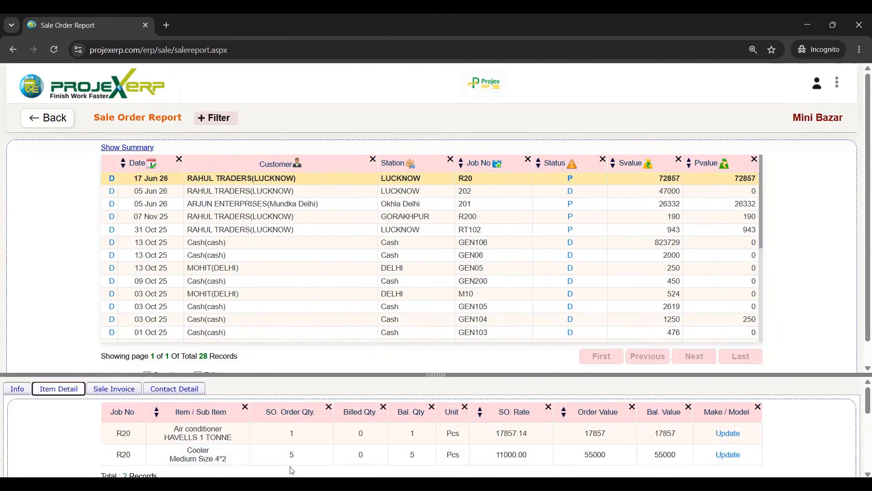
- Review order R20's details and sale invoices, then show order 202's invoice (basic amount 47000)
{"action": "left_click", "coordinate": [18, 390]}
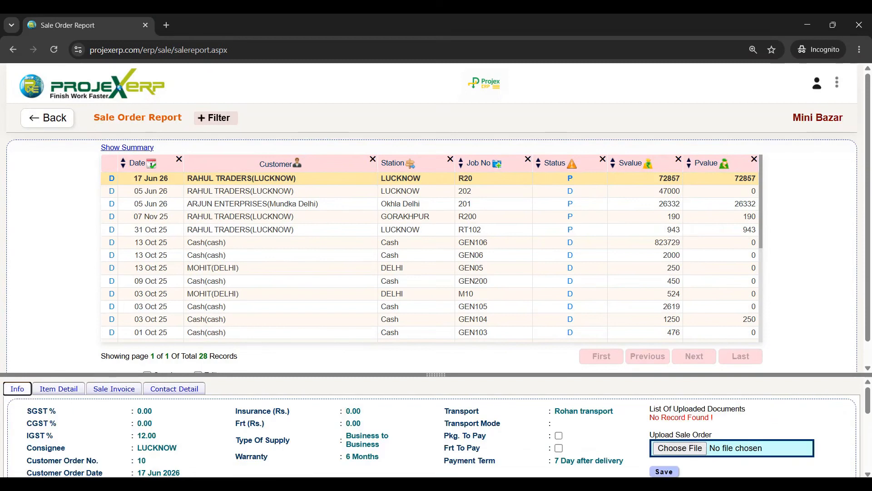
{"action": "left_click", "coordinate": [108, 391]}
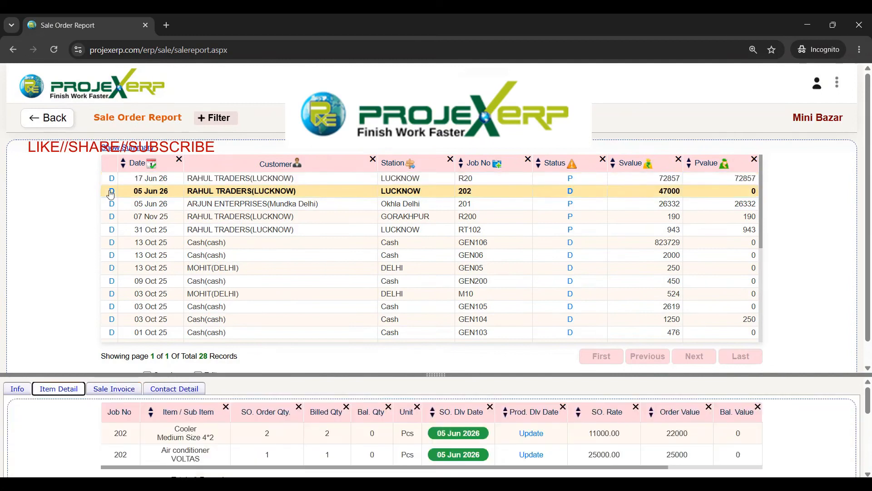
{"action": "left_click", "coordinate": [114, 389]}
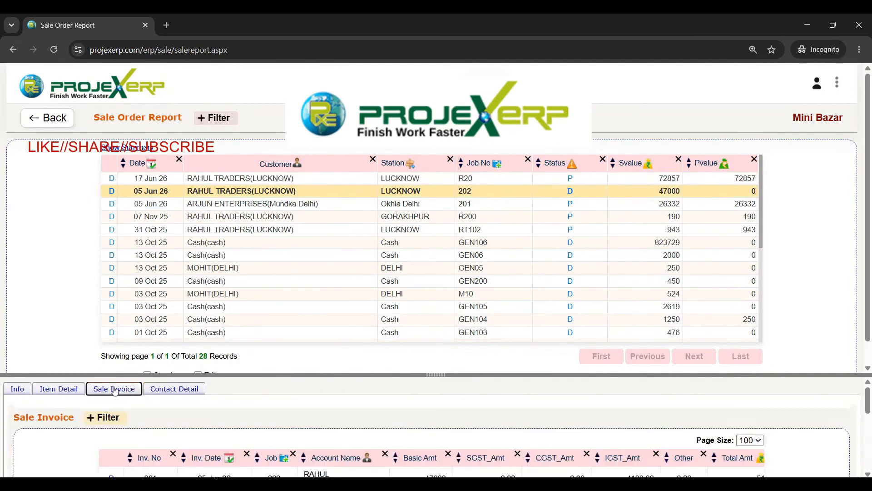